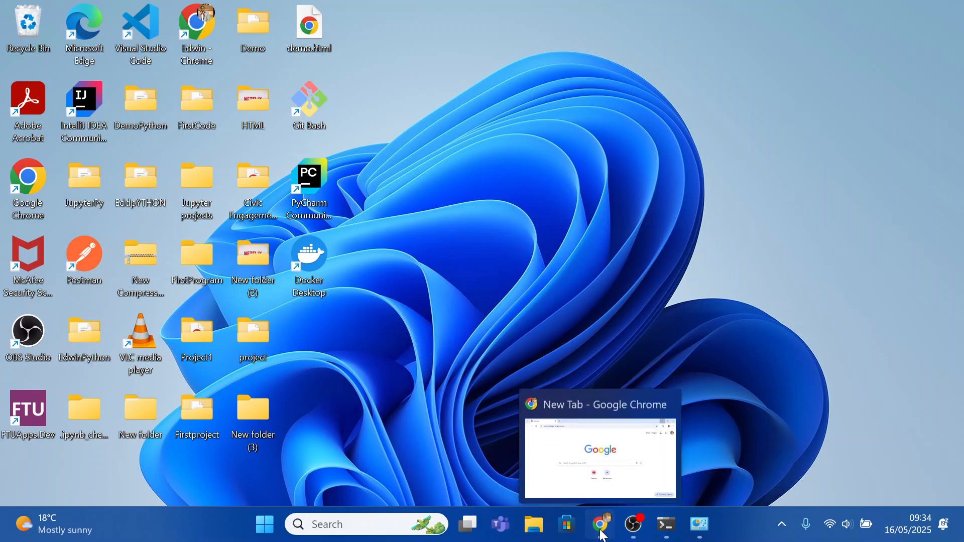
# Switch to the Google Chrome window showing a New Tab from the taskbar
pyautogui.click(603, 522)
# Enter anaconda.com in the Google search box to load the Anaconda homepage
pyautogui.click(378, 277)
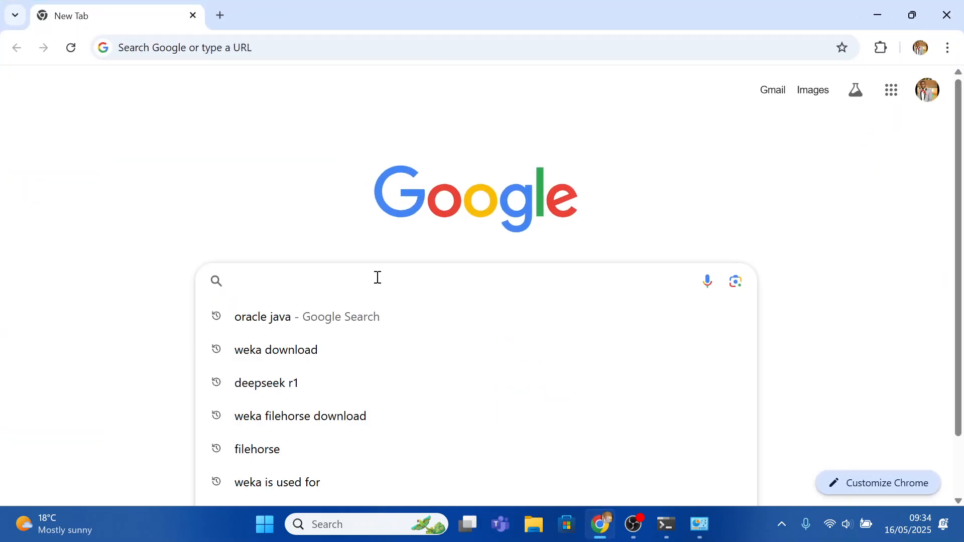
pyautogui.write('anaconda')
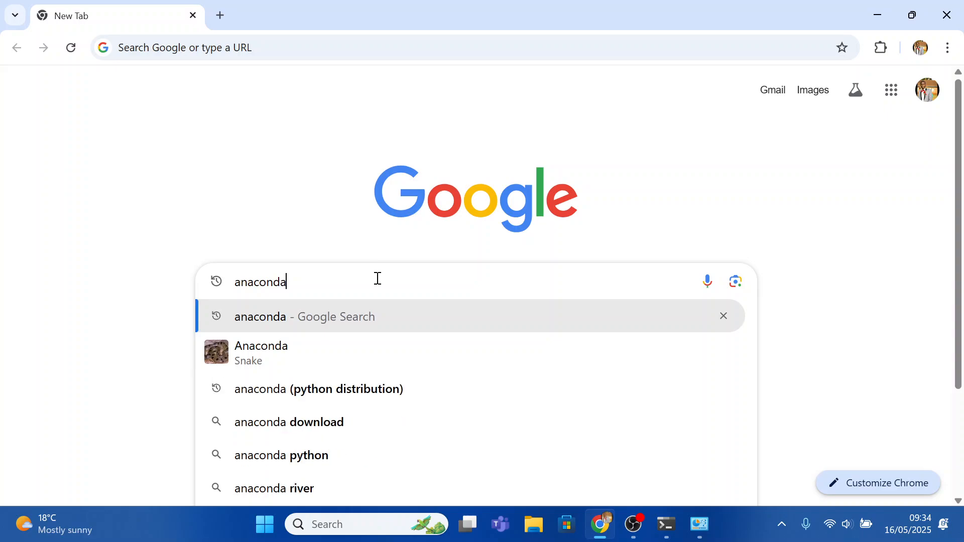
pyautogui.write('.com')
pyautogui.press('Return')
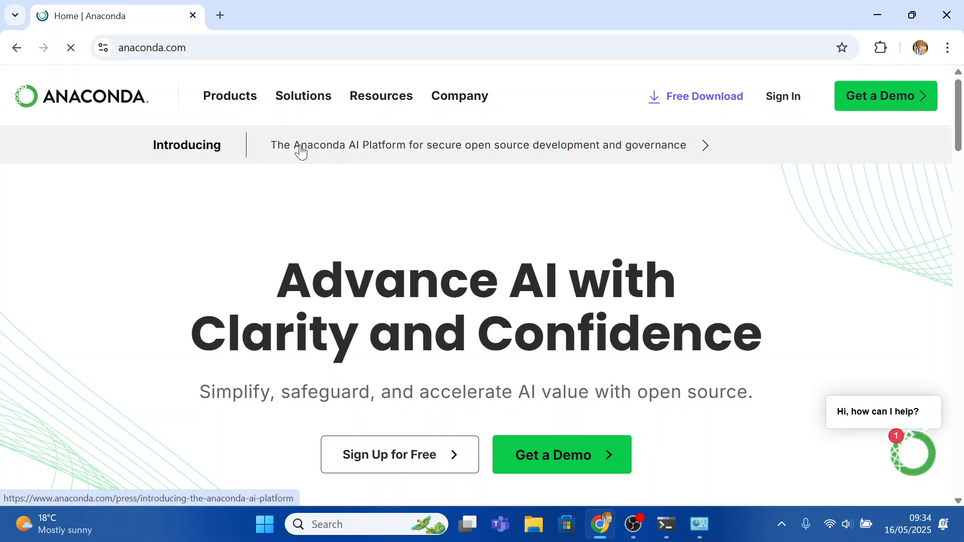
# Download the Anaconda Distribution installer for Windows, skipping registration
pyautogui.click(690, 100)
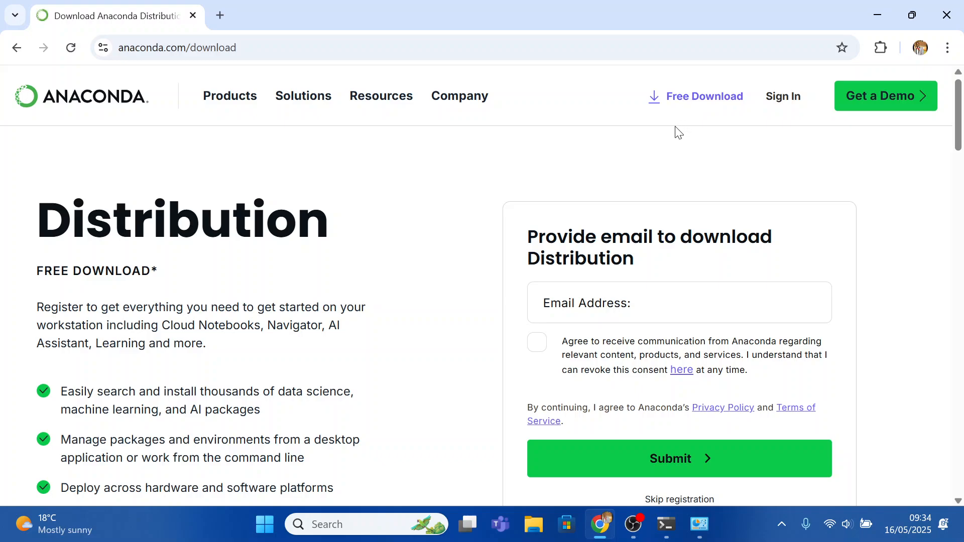
pyautogui.scroll(-3, 673, 140)
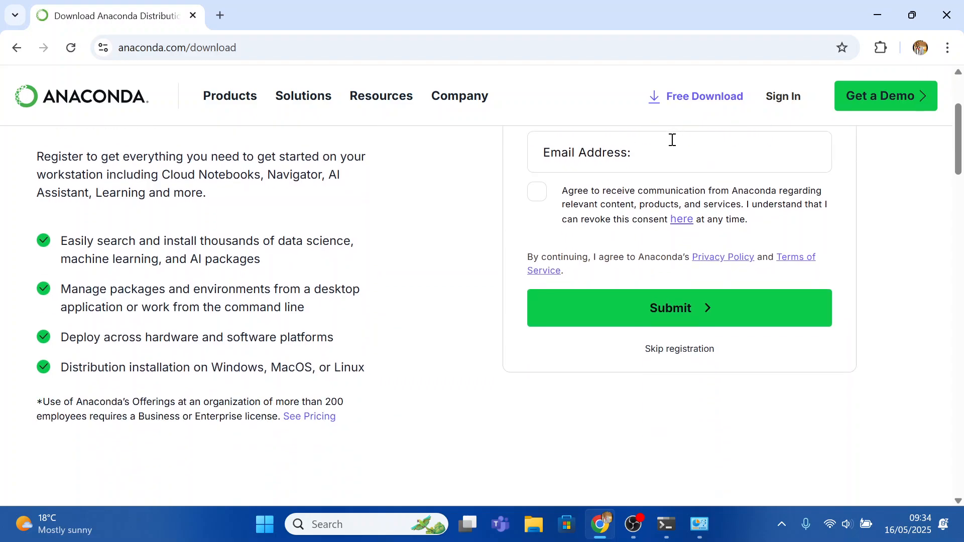
pyautogui.click(673, 349)
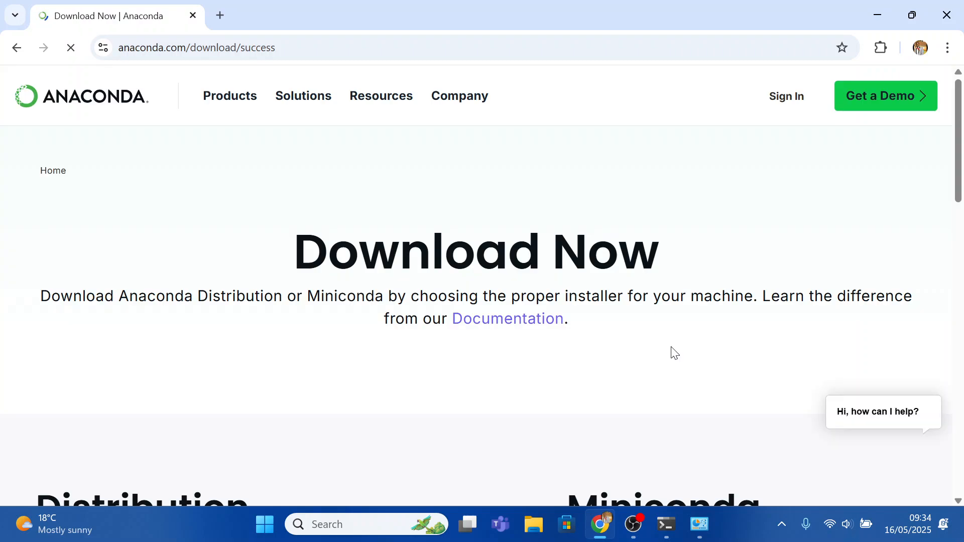
pyautogui.scroll(-3, 623, 293)
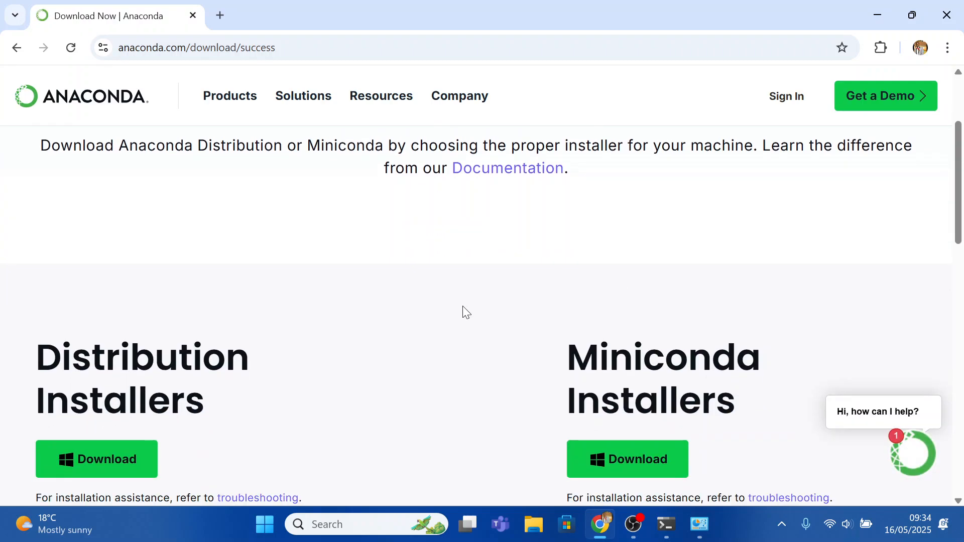
pyautogui.click(133, 460)
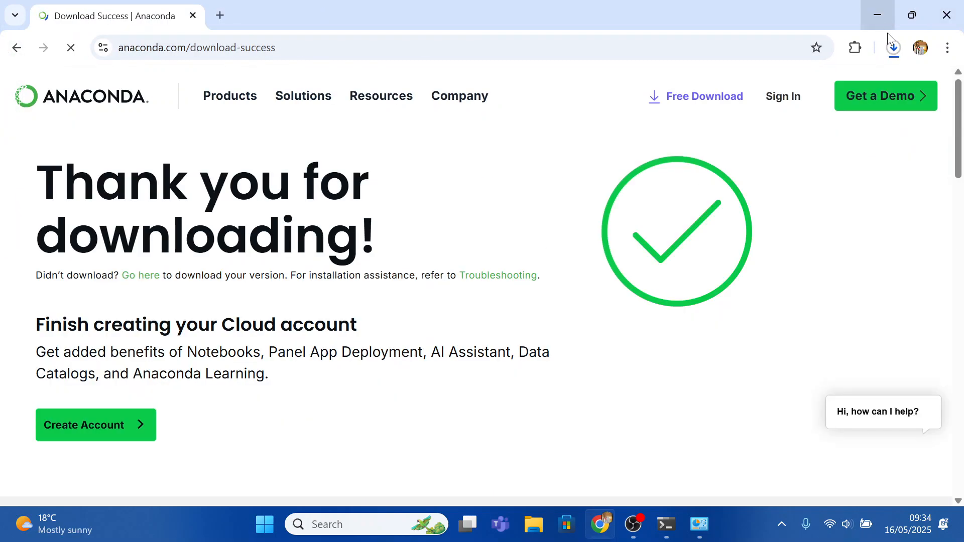
# Run the downloaded Anaconda3-2024.10-1 installer from Chrome's downloads list
pyautogui.click(897, 52)
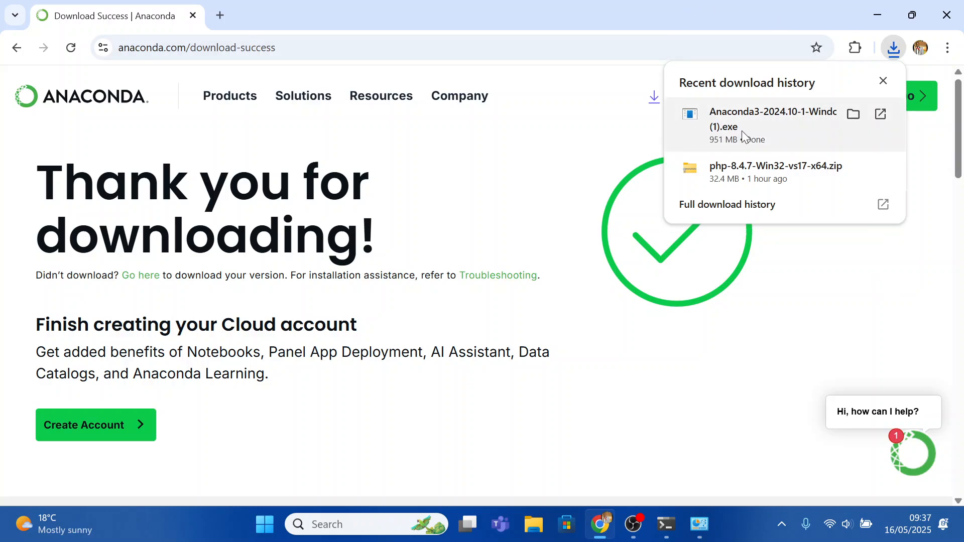
pyautogui.rightClick(748, 122)
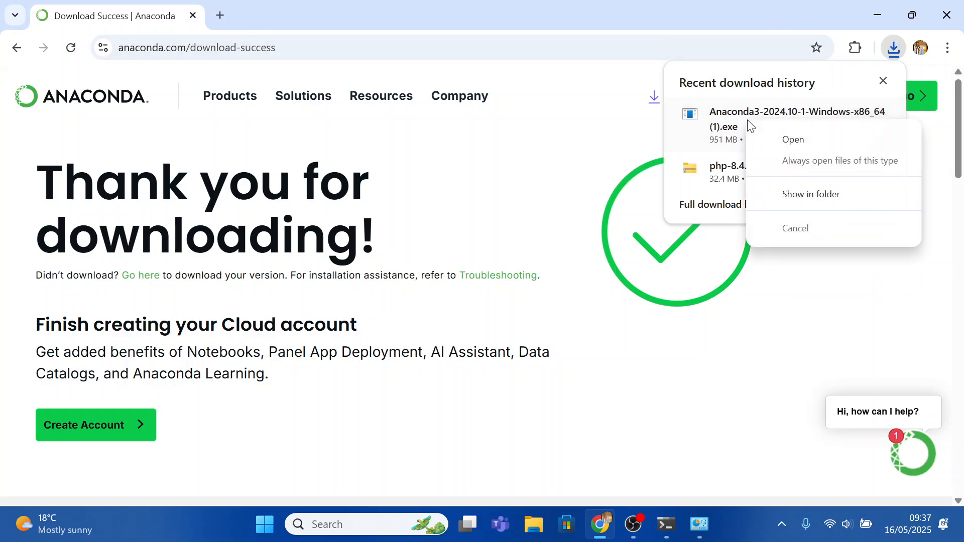
pyautogui.click(781, 141)
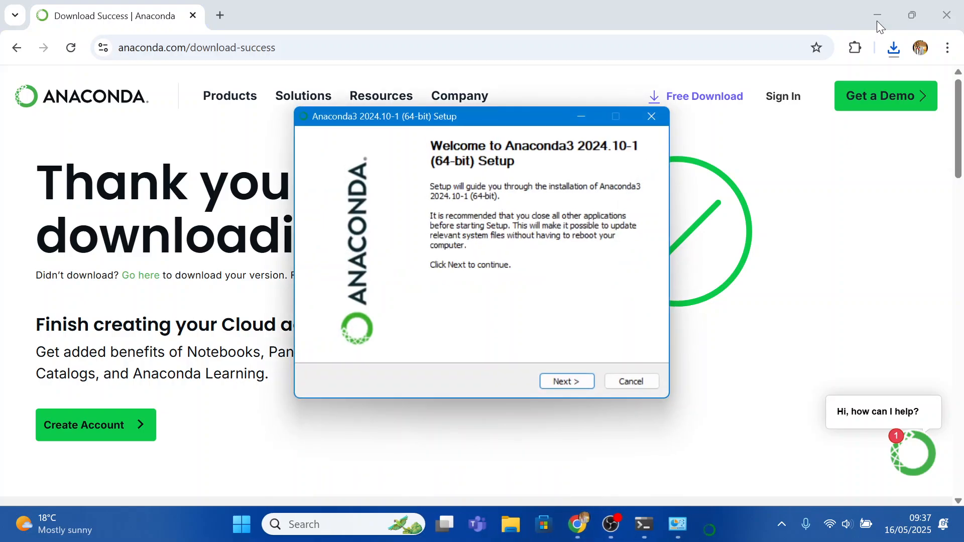
# Accept the Anaconda licence, choose an All Users installation, and approve the administrator prompt
pyautogui.click(878, 16)
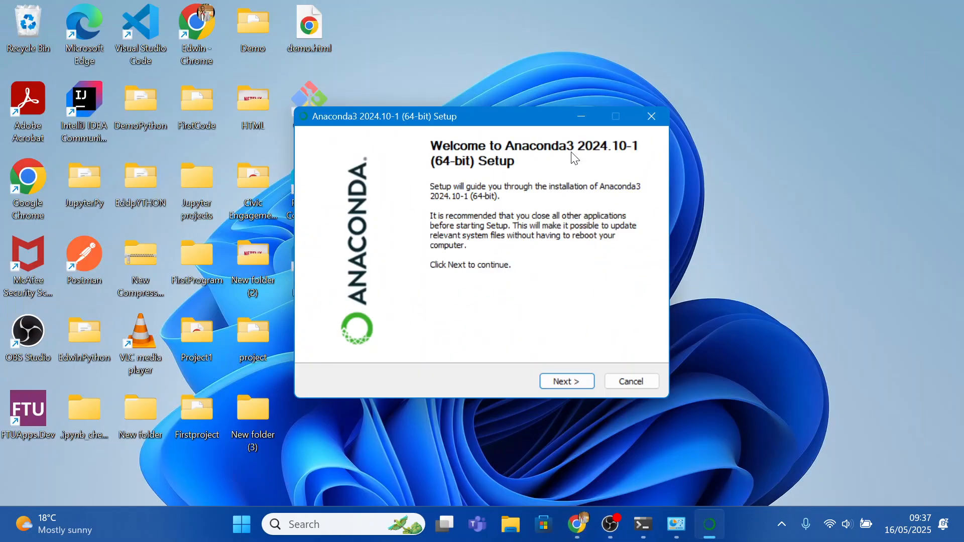
pyautogui.click(557, 377)
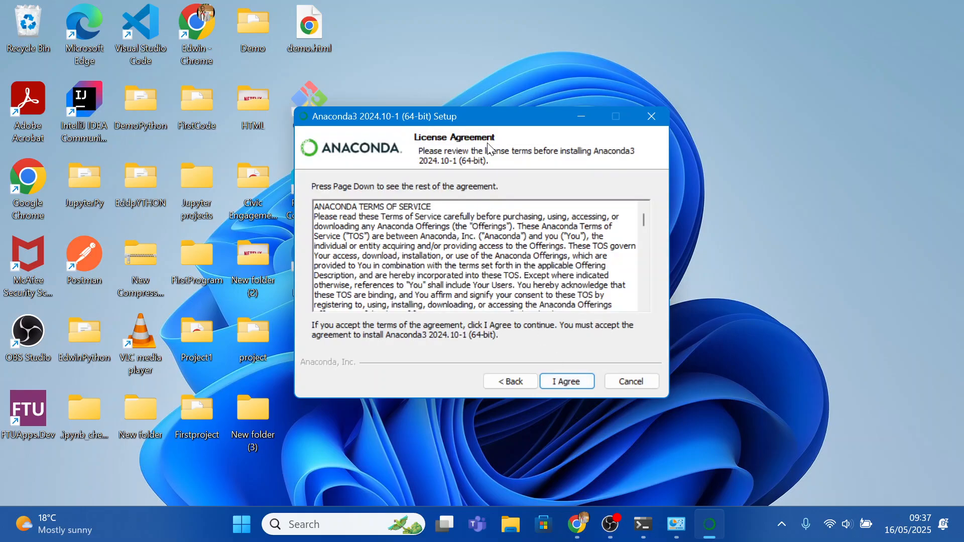
pyautogui.click(570, 382)
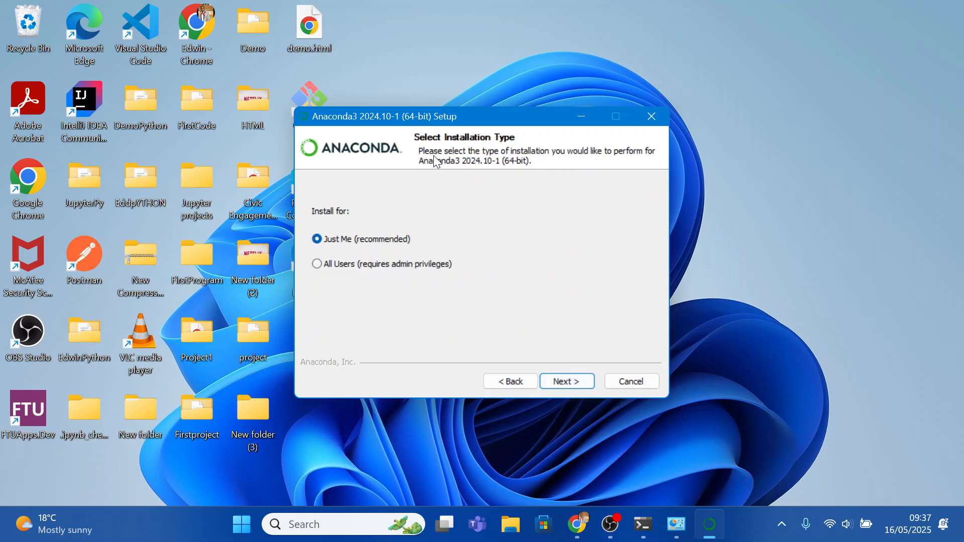
pyautogui.click(322, 264)
pyautogui.click(560, 379)
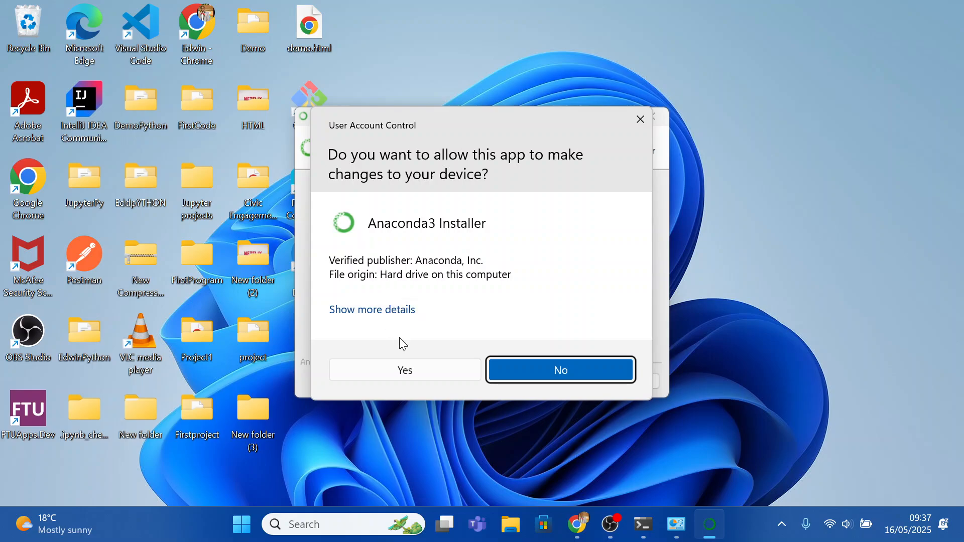
pyautogui.click(407, 370)
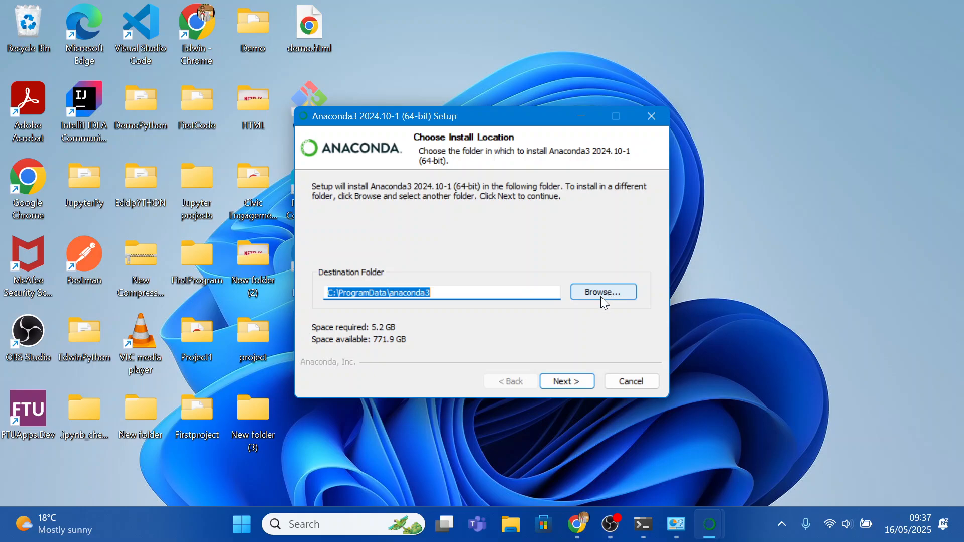
# Keep C:\ProgramData\anaconda3, enable 'Clear the package cache upon completion', and install Anaconda
pyautogui.click(570, 383)
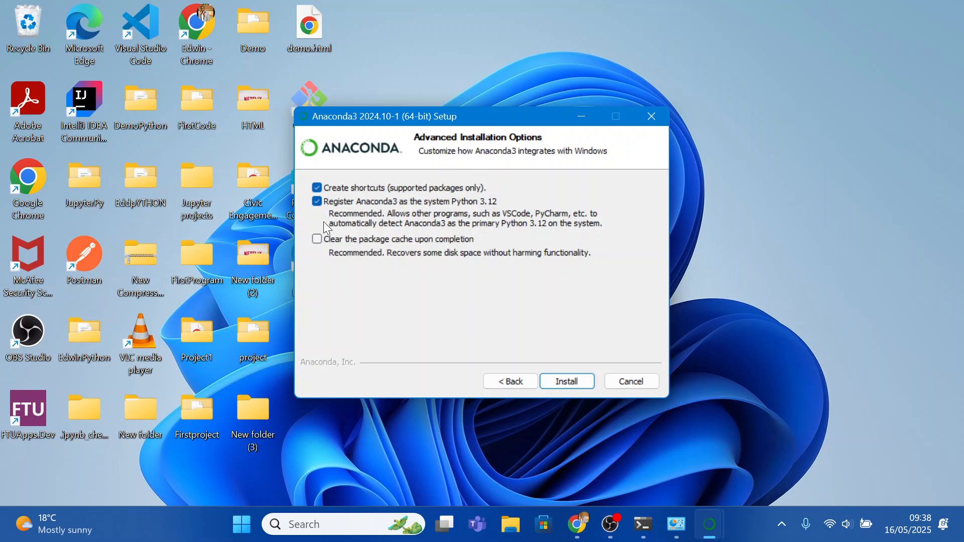
pyautogui.click(317, 240)
pyautogui.click(566, 385)
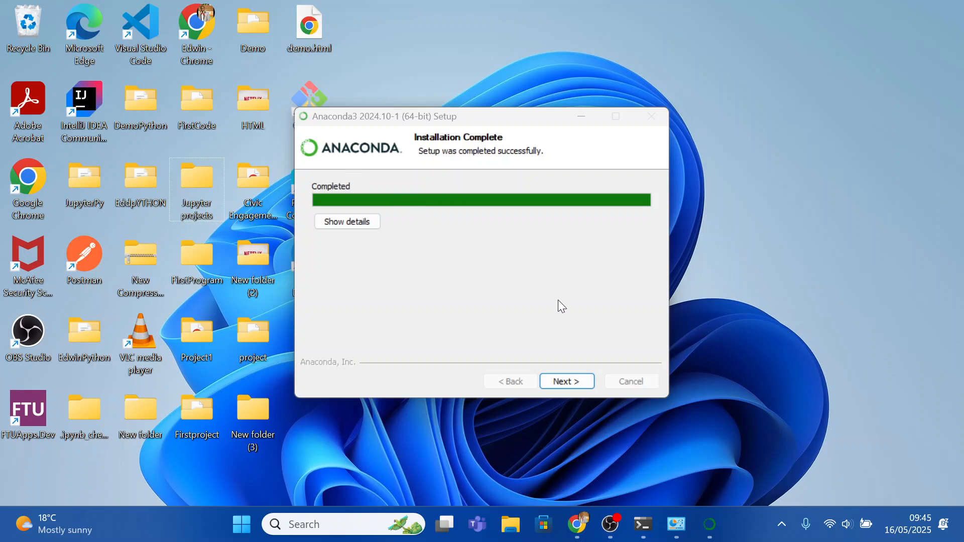
# Move past the completion and cloud notebooks pages and finish Anaconda3 Setup
pyautogui.click(569, 384)
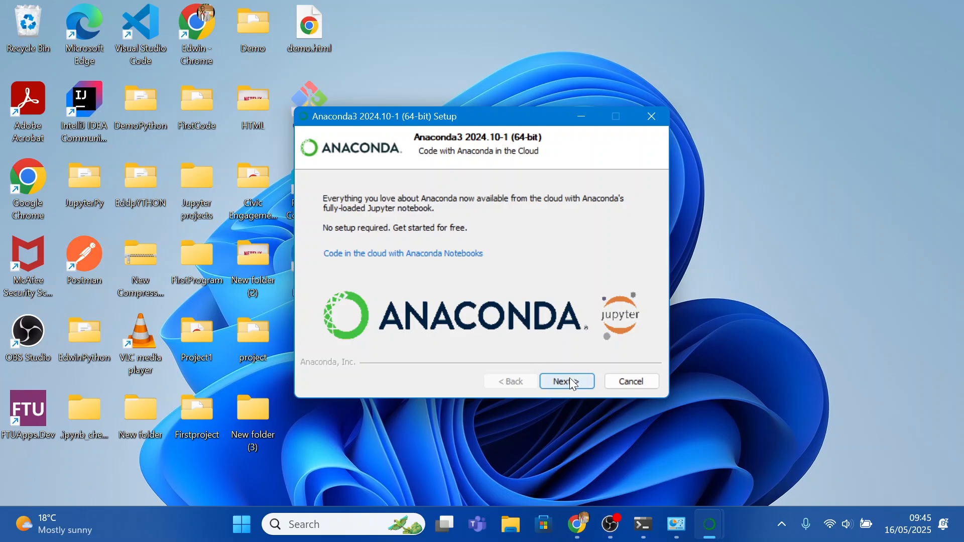
pyautogui.click(571, 382)
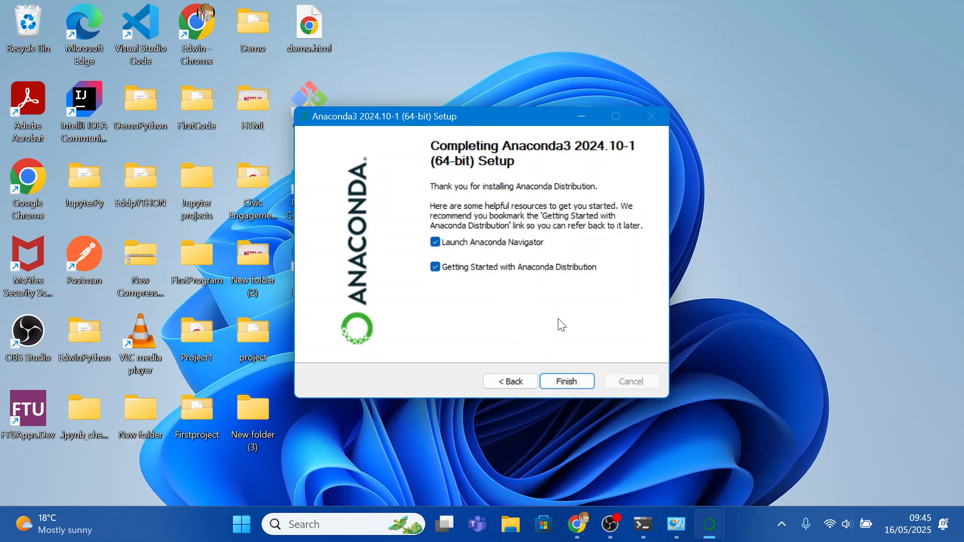
pyautogui.click(566, 380)
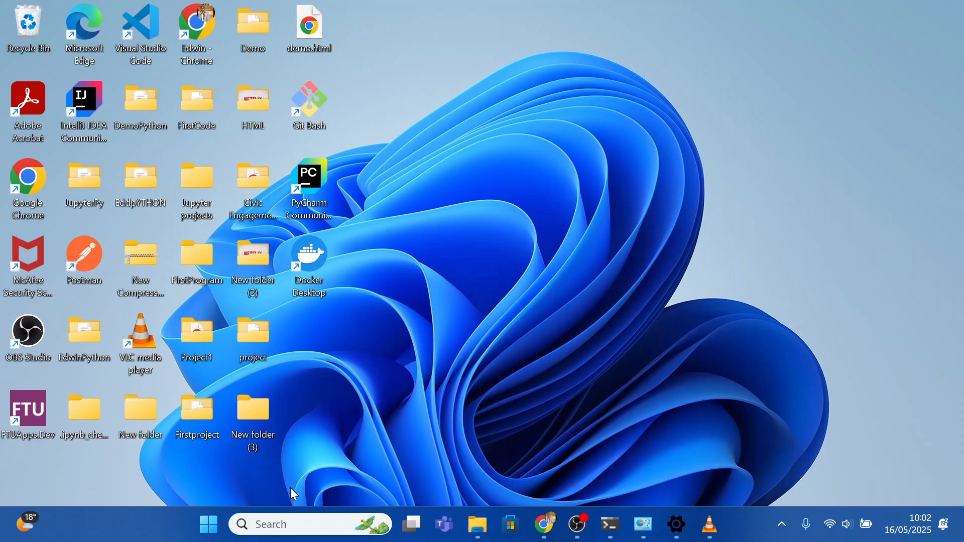
# Search Windows for 'anaconda' and start Anaconda Navigator from the Apps results
pyautogui.click(285, 524)
pyautogui.write('anaconda')
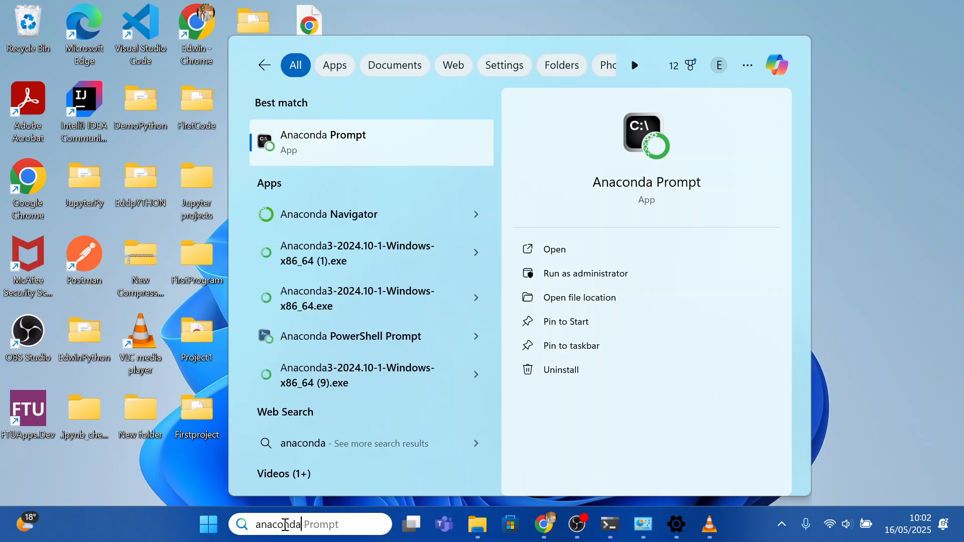
pyautogui.click(303, 216)
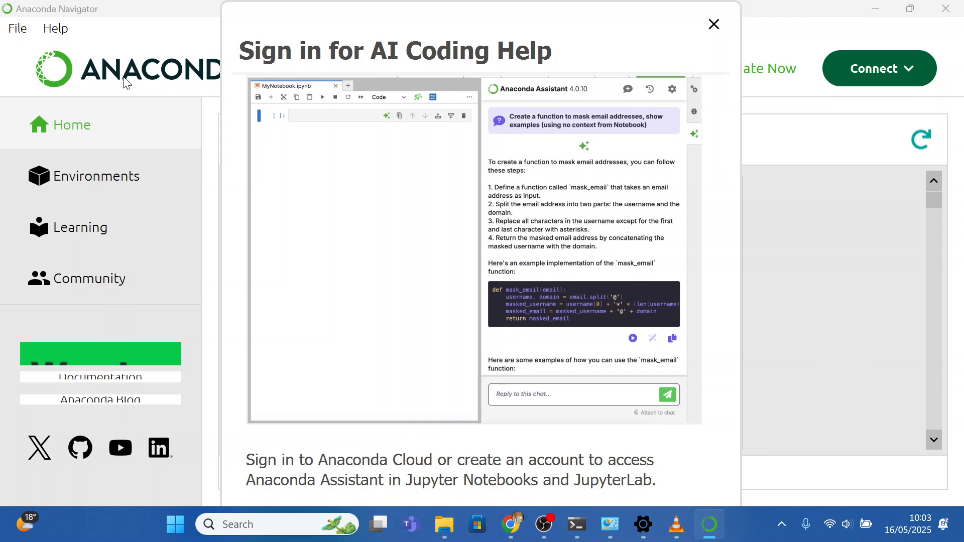
# Close the AI coding help sign-in prompt and launch Jupyter Notebook from Navigator's Home list
pyautogui.click(713, 25)
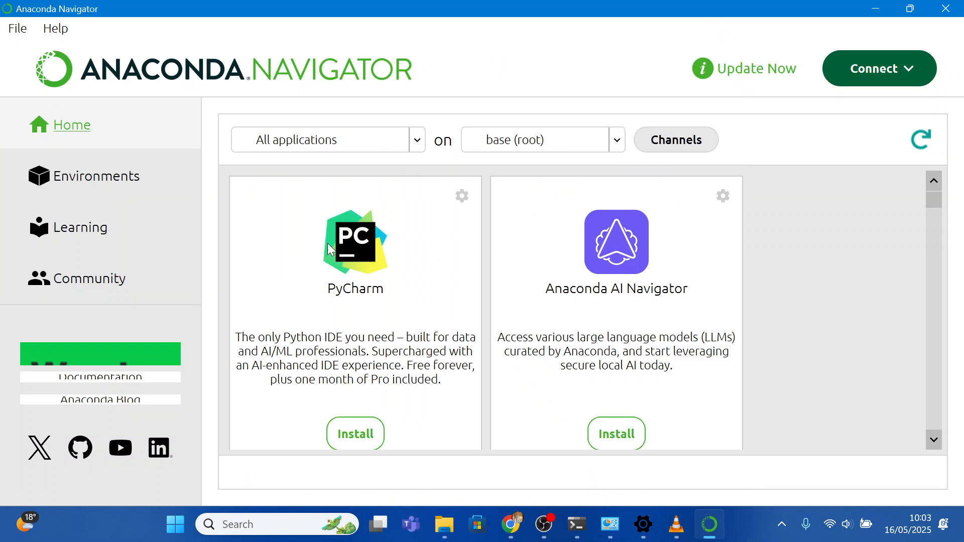
pyautogui.scroll(-10, 540, 246)
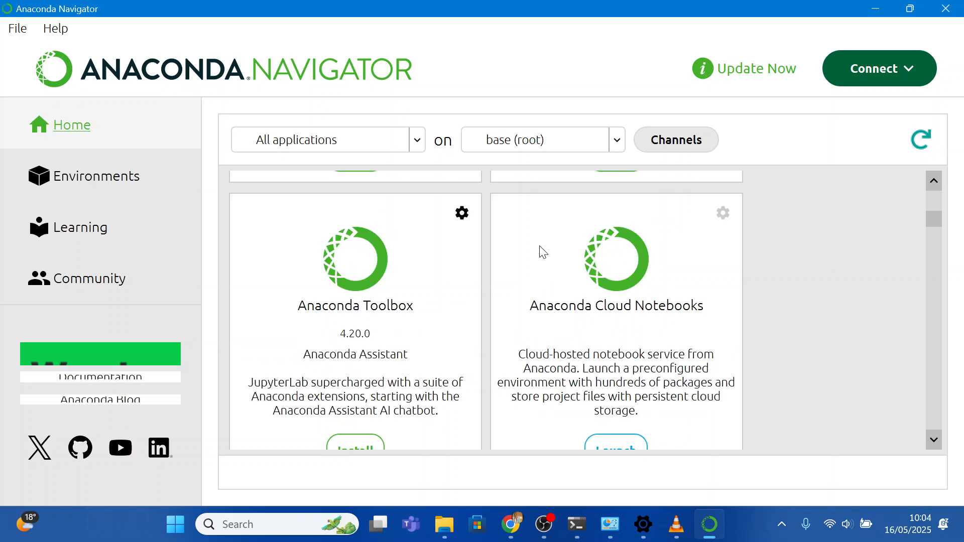
pyautogui.scroll(3, 547, 252)
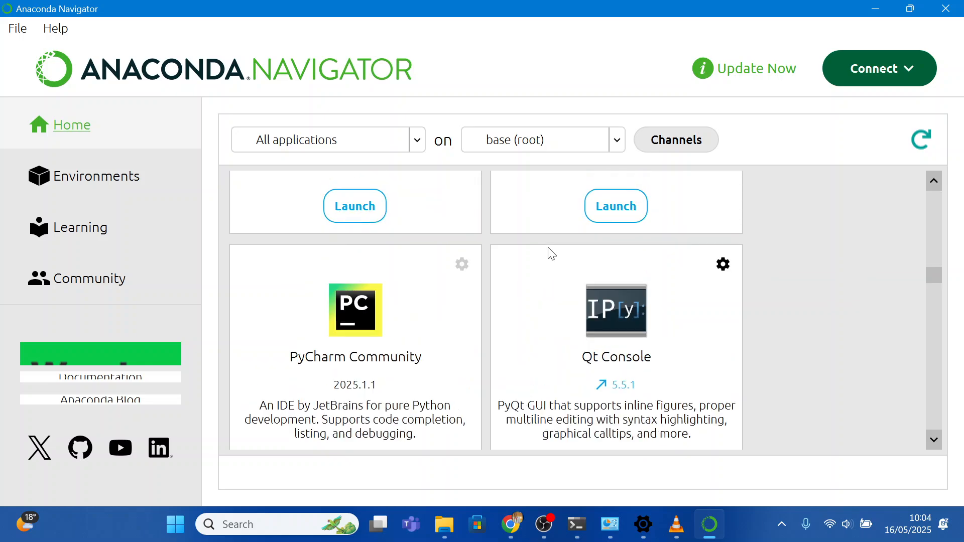
pyautogui.scroll(-3, 555, 261)
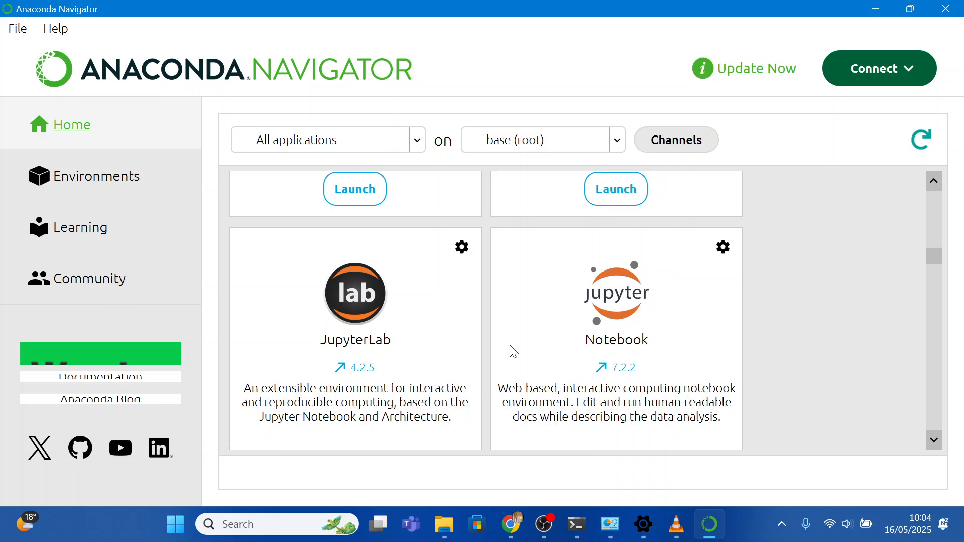
pyautogui.scroll(-6, 527, 309)
pyautogui.scroll(5, 528, 305)
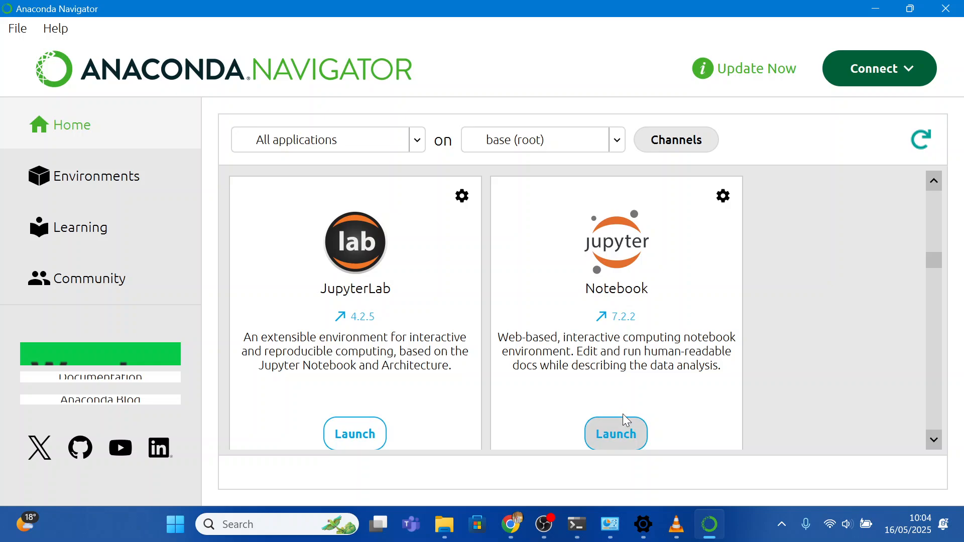
pyautogui.click(614, 435)
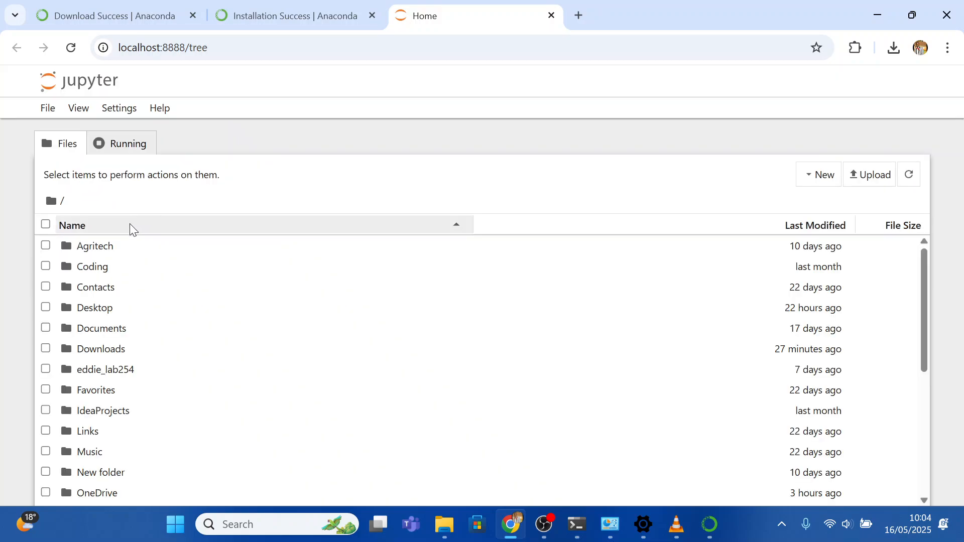
# Open the Desktop folder in Jupyter's file browser, showing Demo, FirstCode and Jupyter projects
pyautogui.scroll(-2, 176, 286)
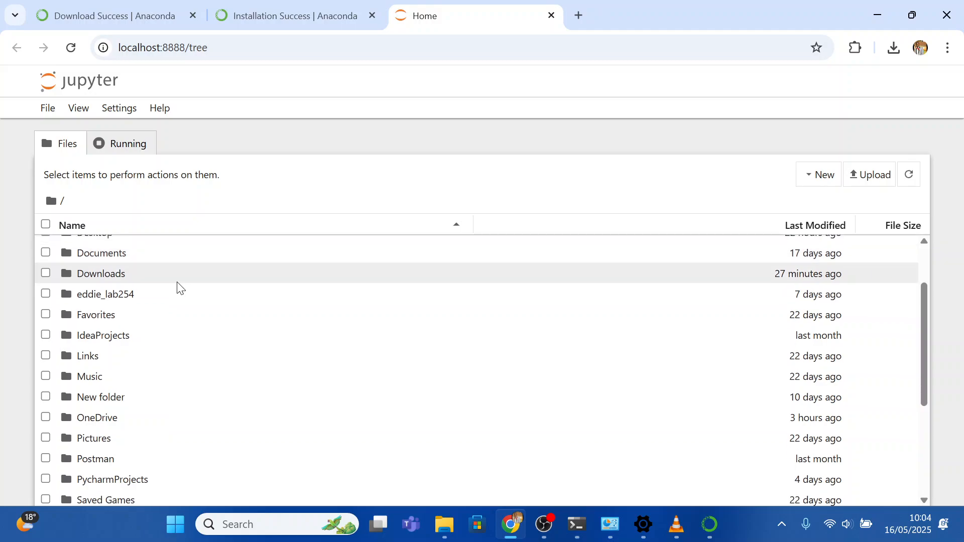
pyautogui.scroll(2, 176, 286)
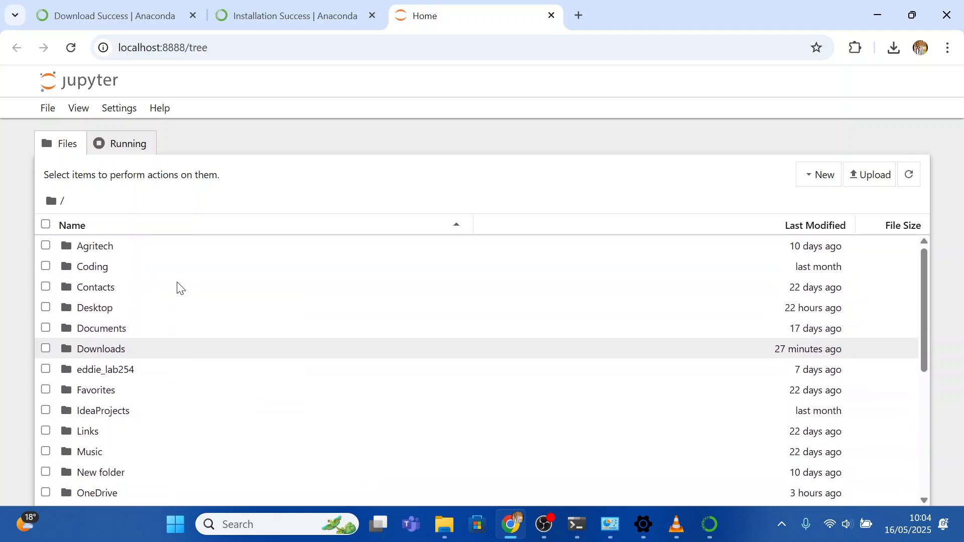
pyautogui.click(161, 310)
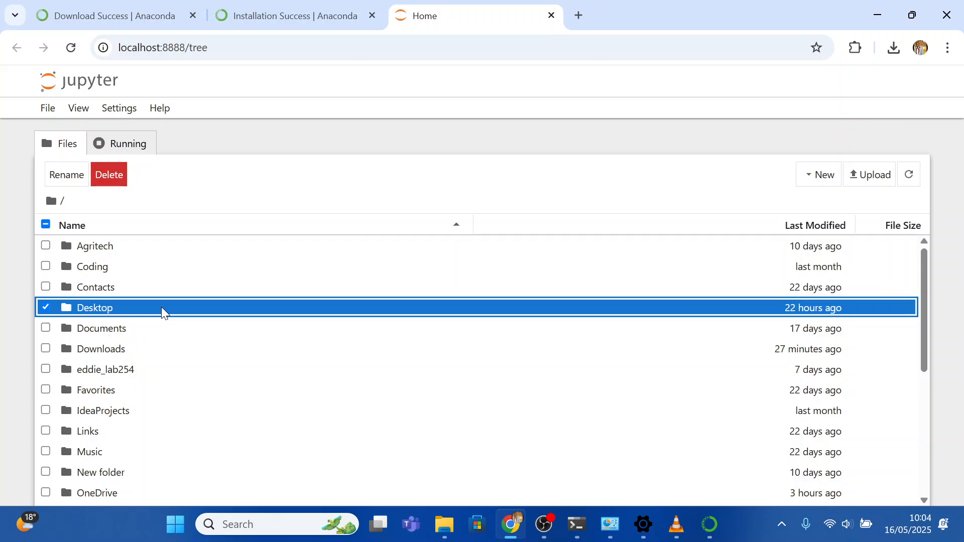
pyautogui.doubleClick(163, 306)
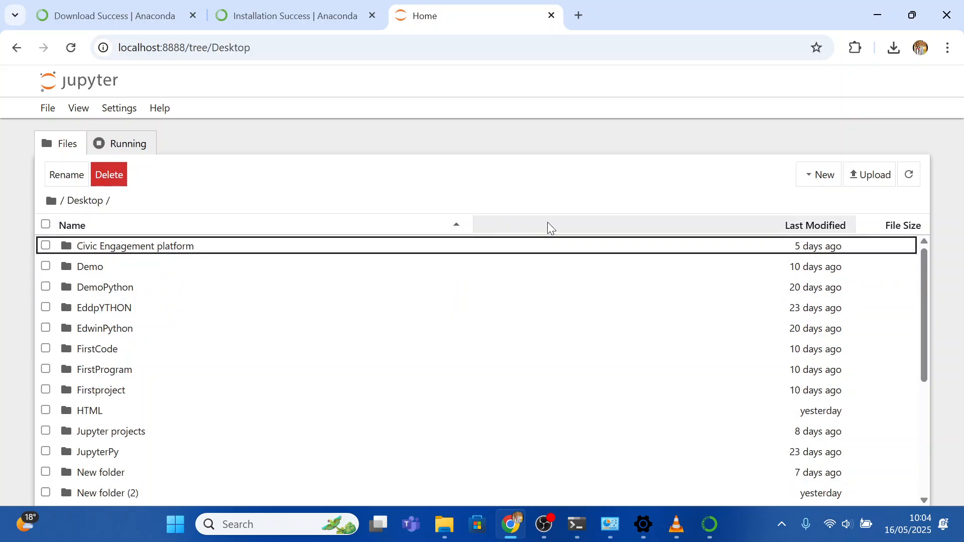
pyautogui.click(824, 176)
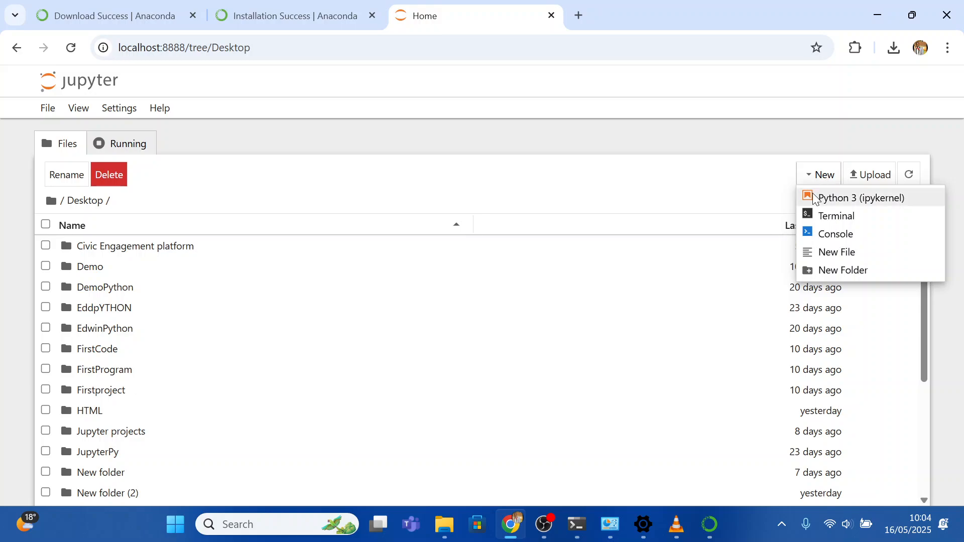
# Choose Python 3 (ipykernel) from the New menu to create Untitled.ipynb on the Desktop
pyautogui.click(842, 200)
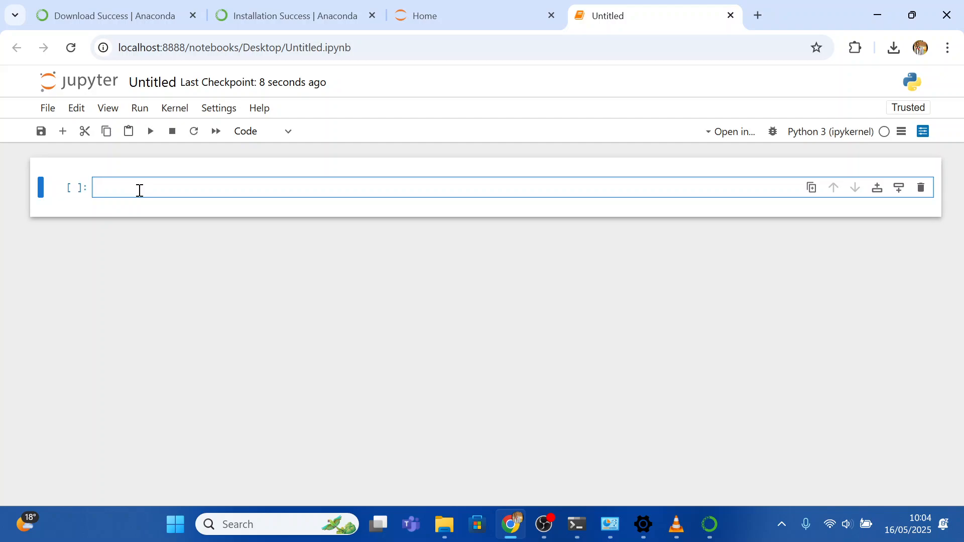
# Enter print"Thank for watching" in the first cell and run it, which returns a missing-parentheses SyntaxError
pyautogui.write('print')
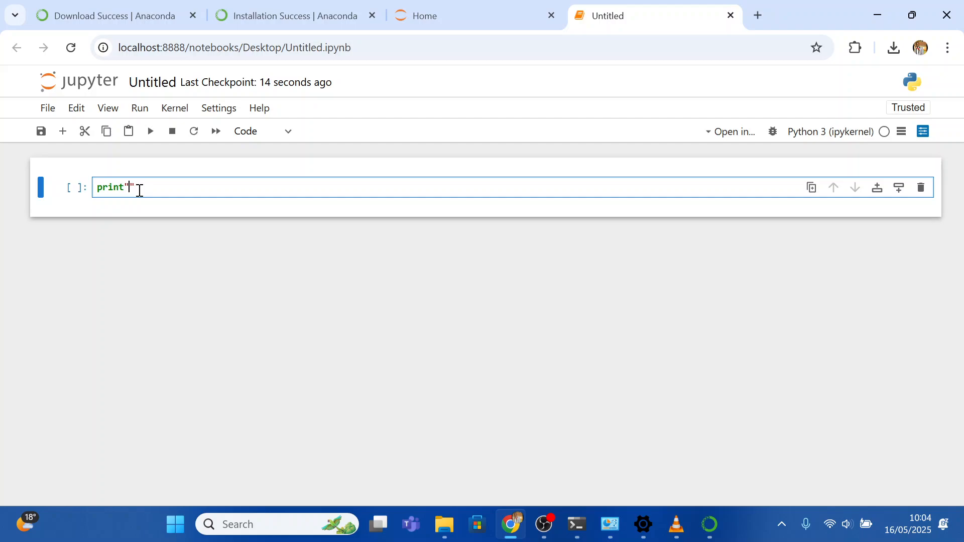
pyautogui.write('"Thank for watching')
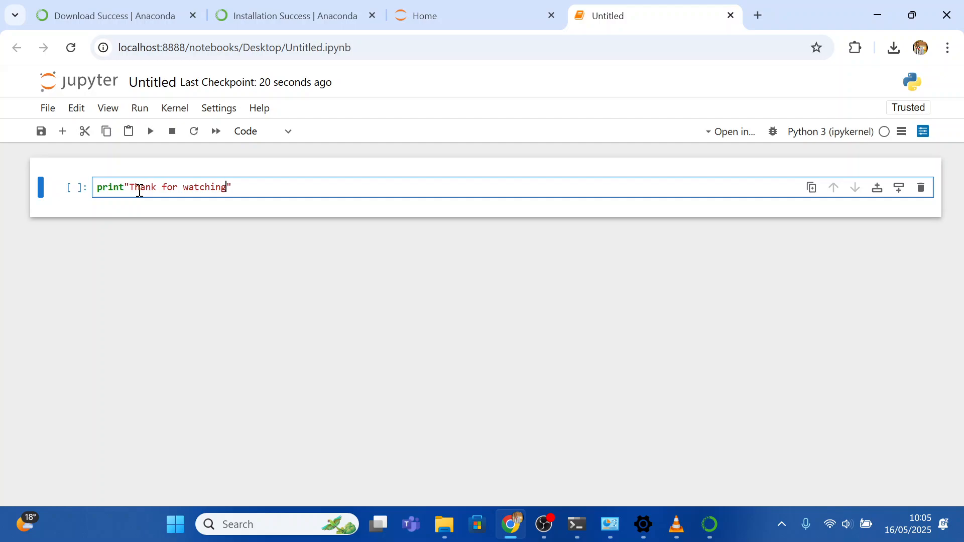
pyautogui.click(151, 136)
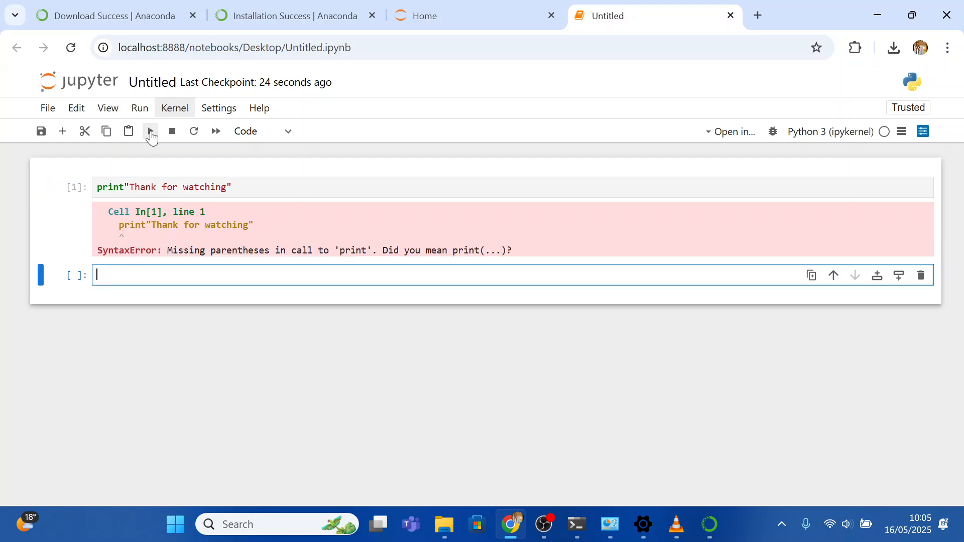